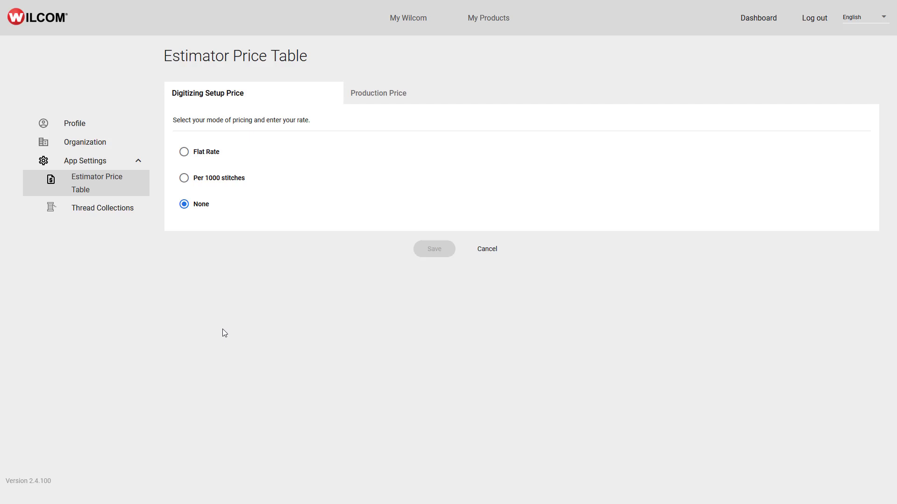
Price digitizing setup per 1000 stitches with a rate of $5.50
click(371, 96)
click(187, 207)
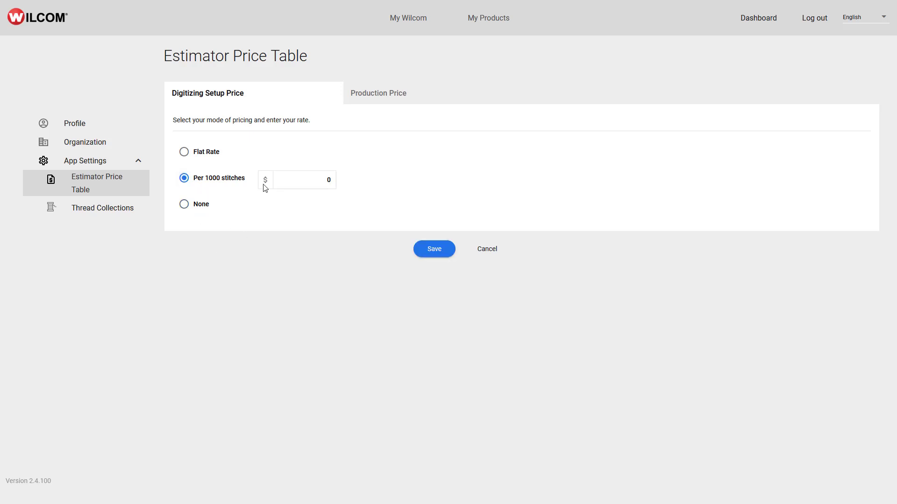
click(286, 181)
text(55)
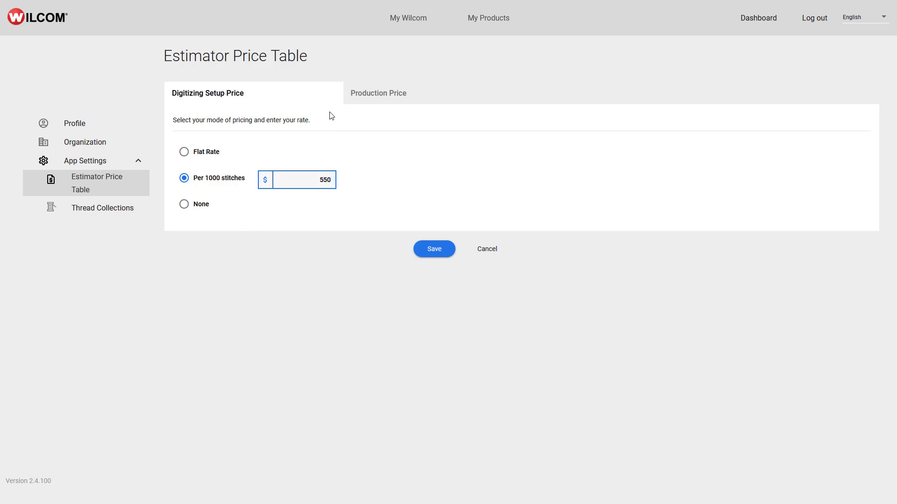
text(.)
click(245, 269)
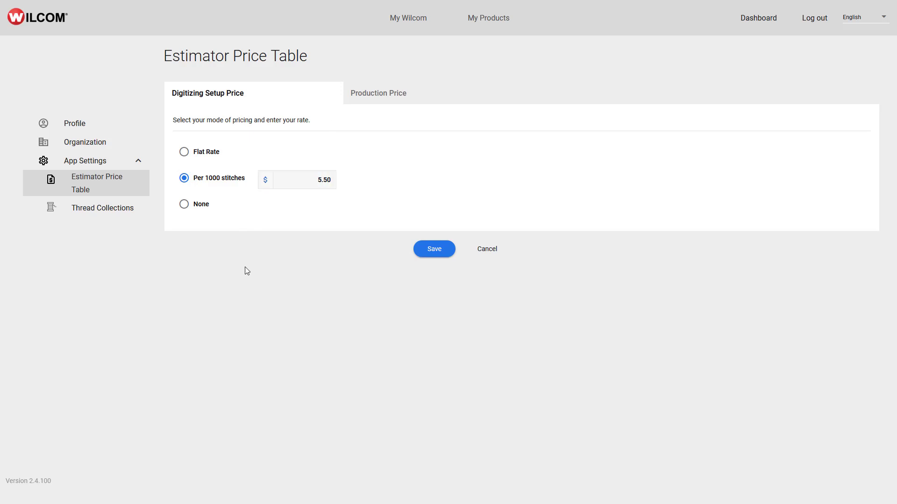
Switch the digitizing setup price to a flat rate of $25.00
click(184, 152)
click(291, 155)
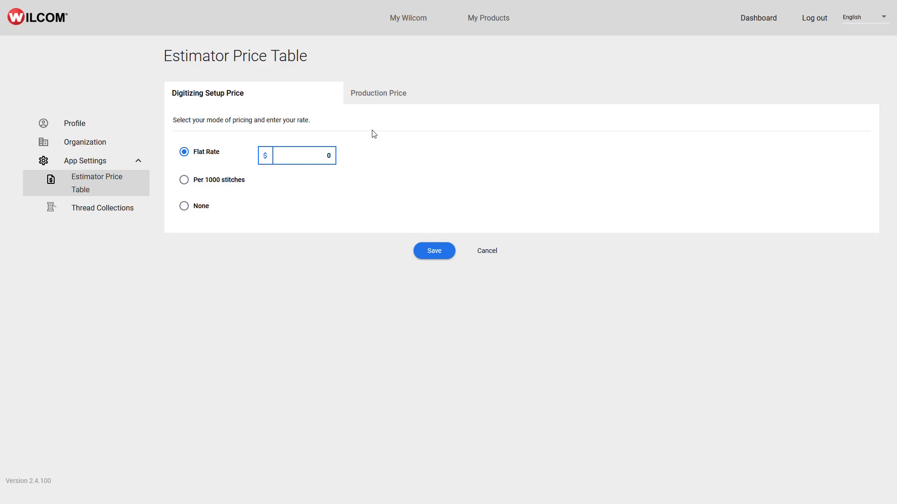
text(250)
key(Delete)
click(326, 260)
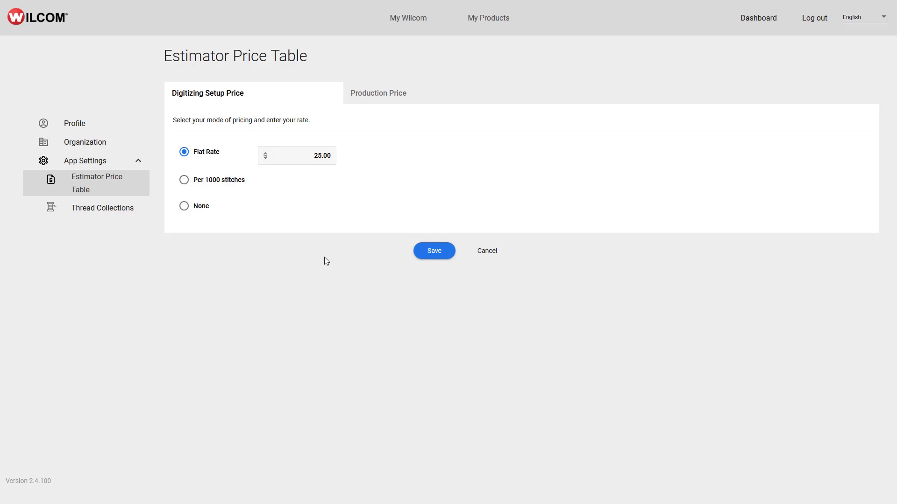
Set the digitizing setup price to $5.50 per 1000 stitches and save the prices
click(185, 179)
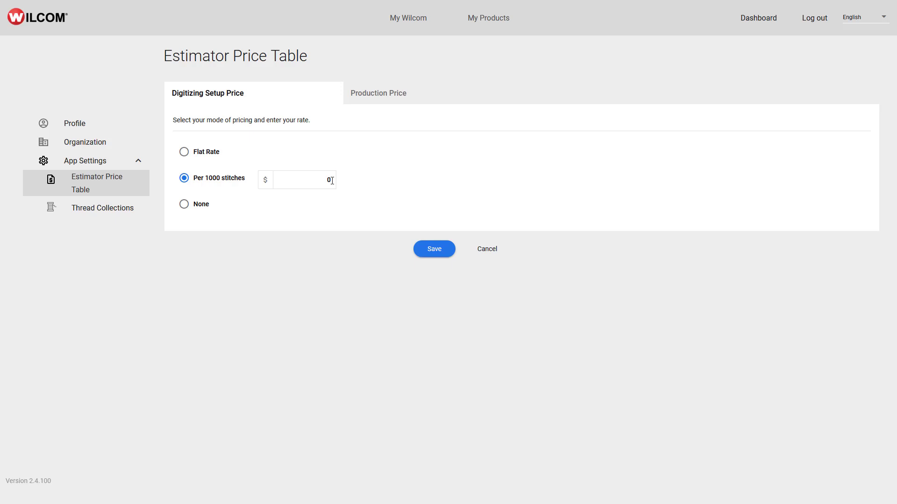
click(332, 174)
key(BackSpace)
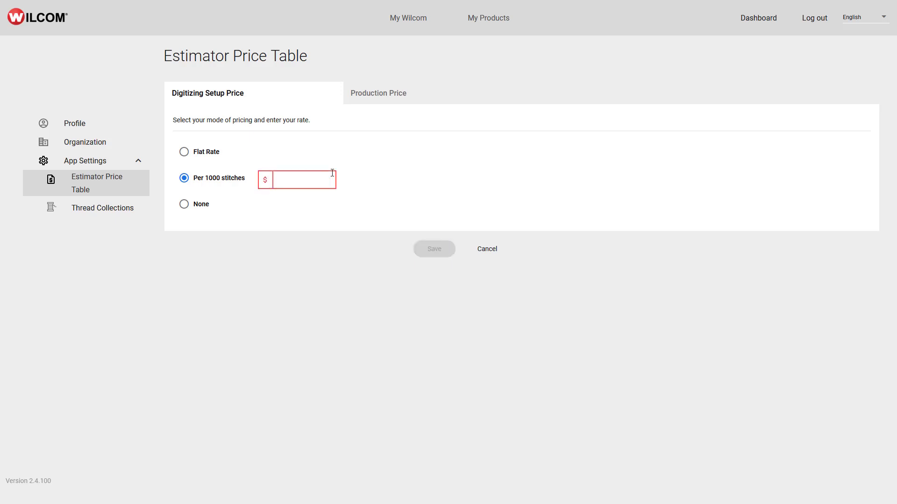
text(5.50)
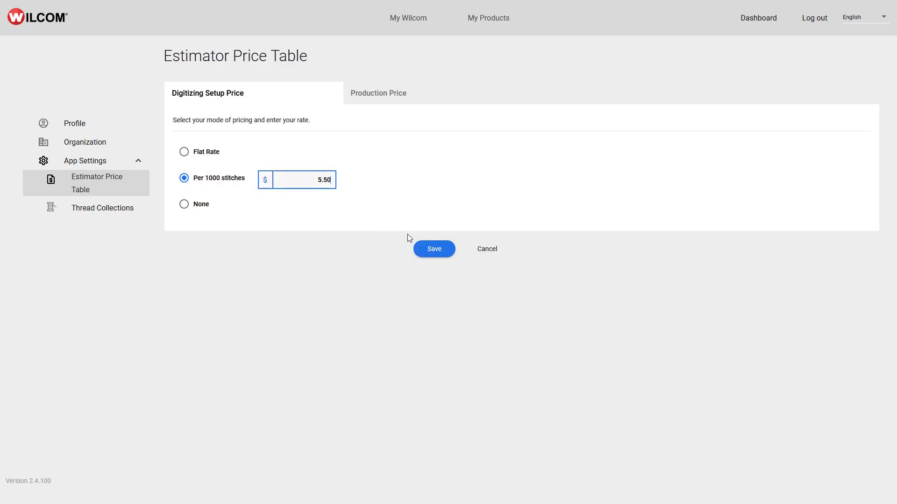
click(437, 252)
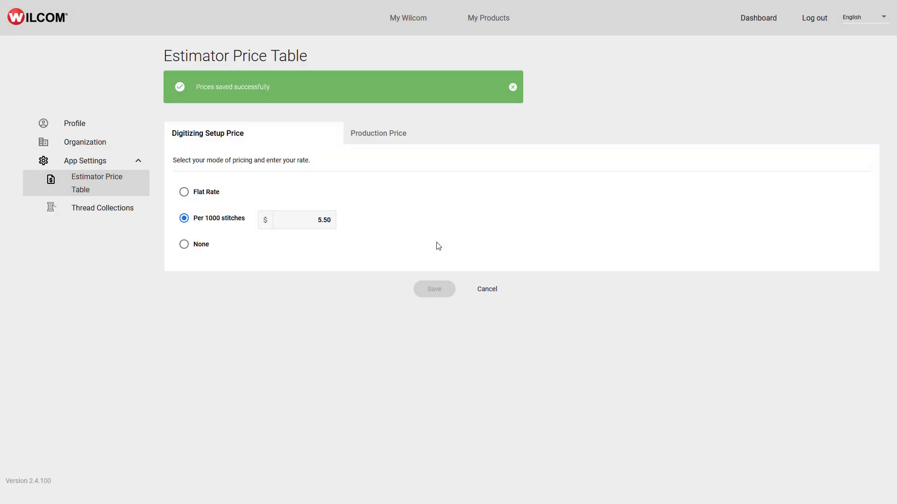
Open the production price table and examine its cell prices, quantity breaks and stitch ranges
click(394, 95)
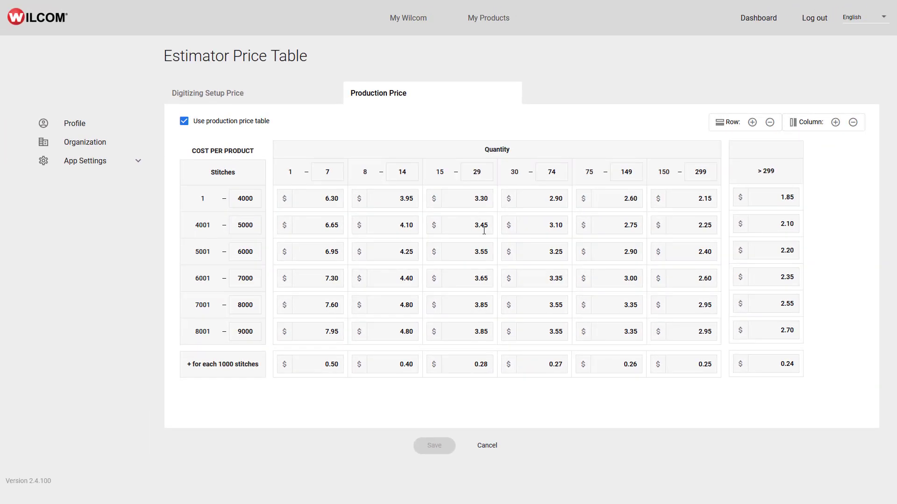
click(483, 230)
click(487, 249)
click(543, 255)
click(542, 227)
click(552, 173)
click(477, 172)
click(257, 230)
click(255, 255)
click(253, 281)
click(251, 306)
click(251, 331)
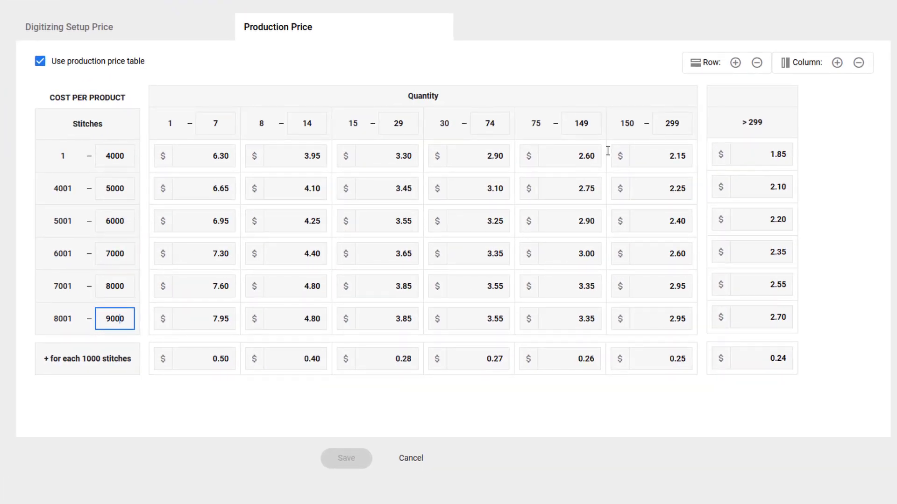
Add a quantity column to the production price table with an upper limit of 599
click(836, 63)
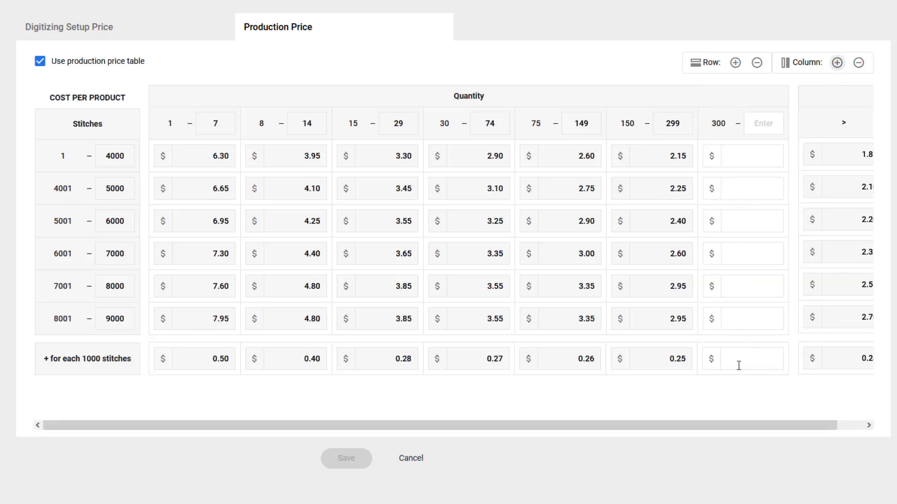
click(755, 121)
text(599)
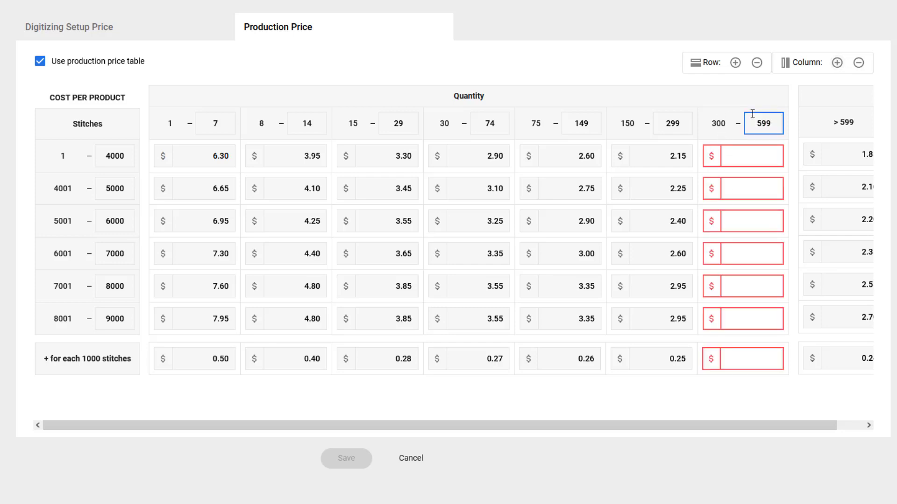
Fill the 300–599 column's first three stitch rows, up to 6000 stitches, with prices of 1.85, 2.10 and 2.50
click(745, 157)
drag(749, 426, 776, 425)
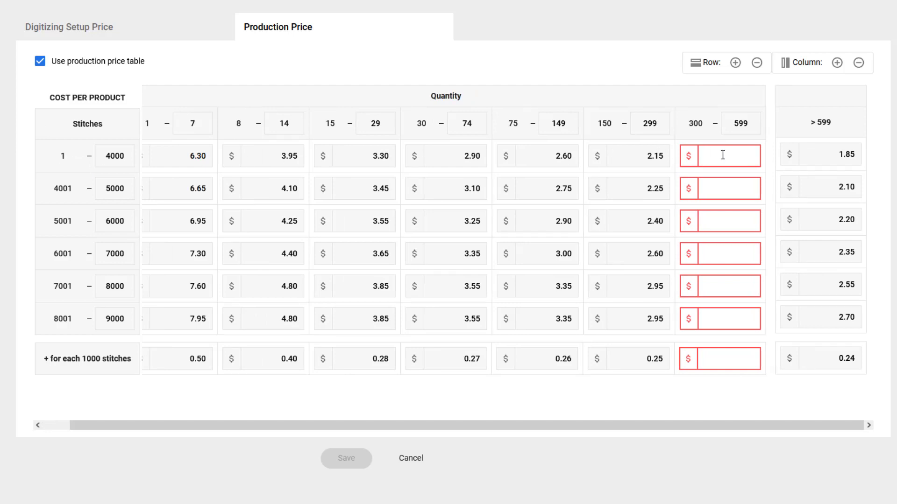
text(3)
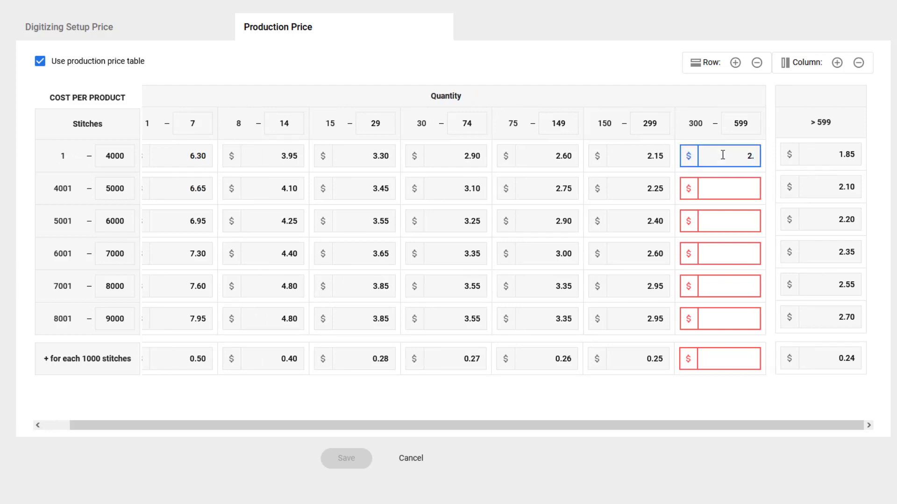
key(BackSpace)
text(1.85)
key(Tab)
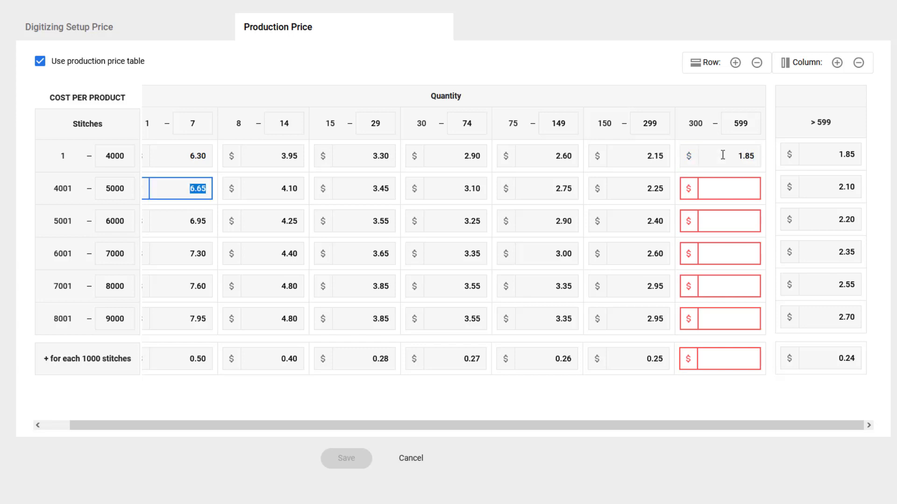
click(721, 186)
text(2.10)
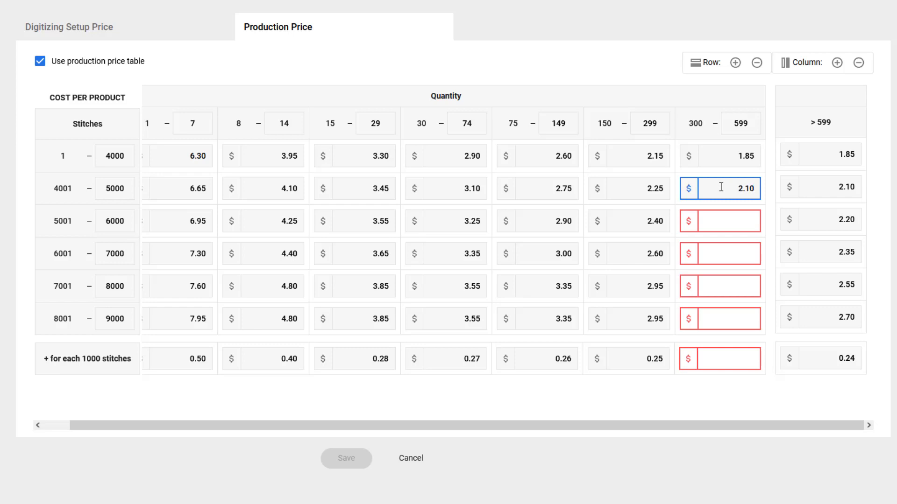
click(725, 215)
text(2.50)
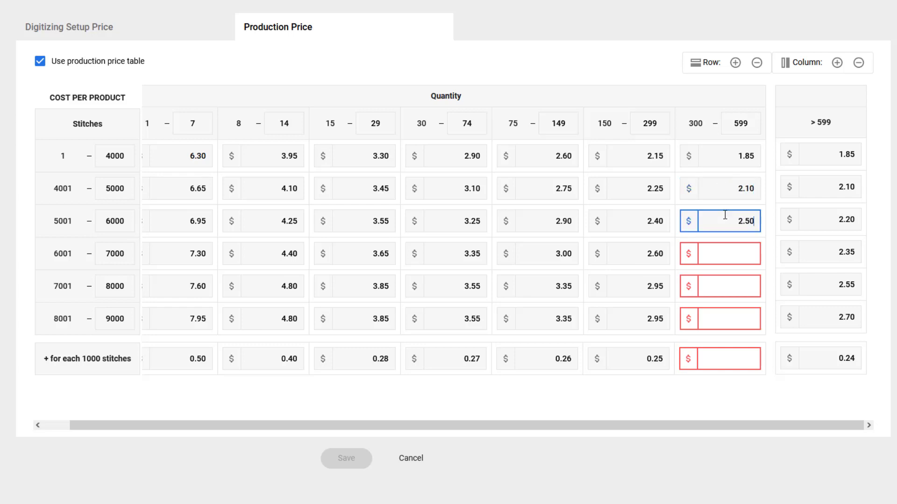
Complete the 300–599 column with 2.35, 2.55 and 2.70 for the rows from 6001 to 9000 stitches, and 0.24 per additional 1000 stitches
click(731, 251)
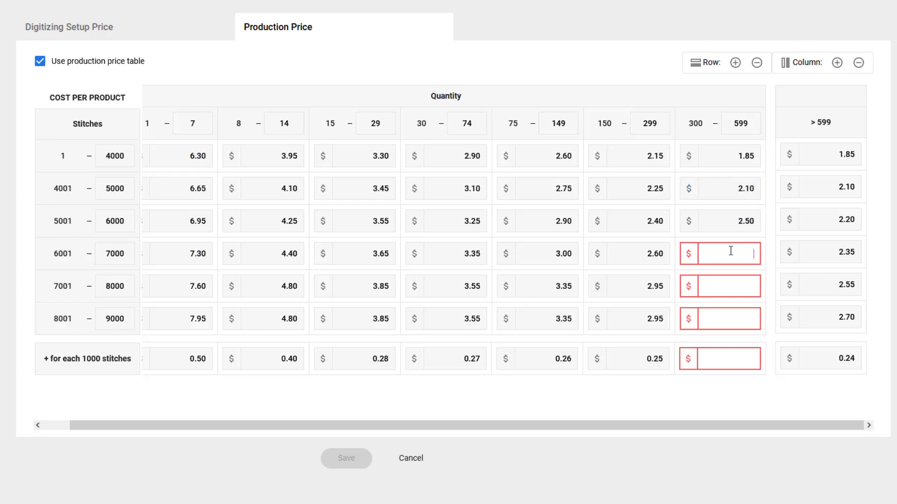
text(2.35)
click(724, 288)
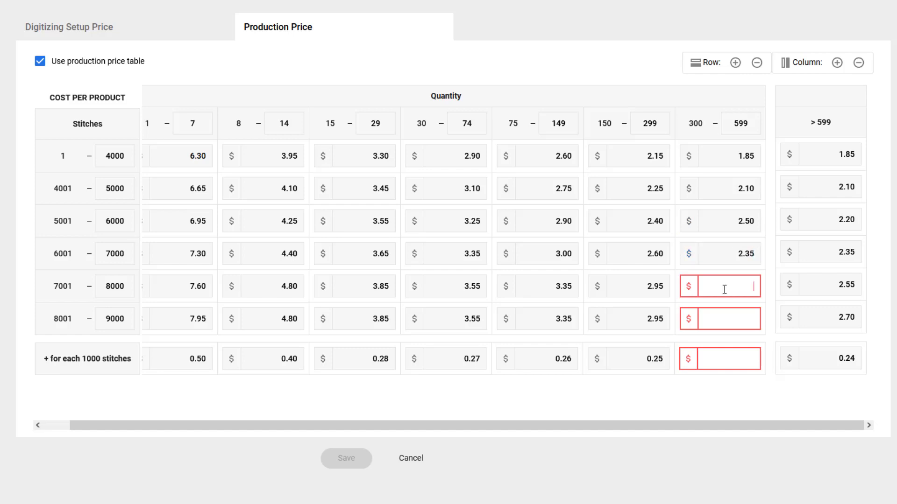
text(2.55)
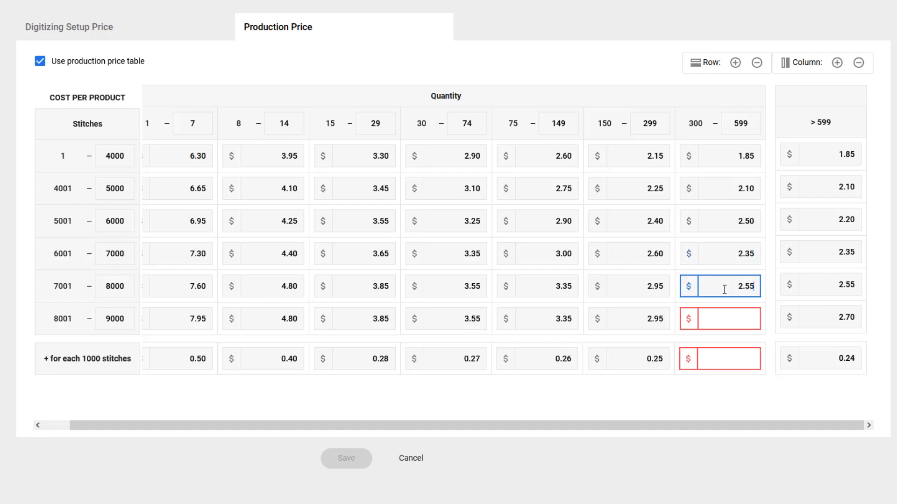
click(729, 320)
text(2.70)
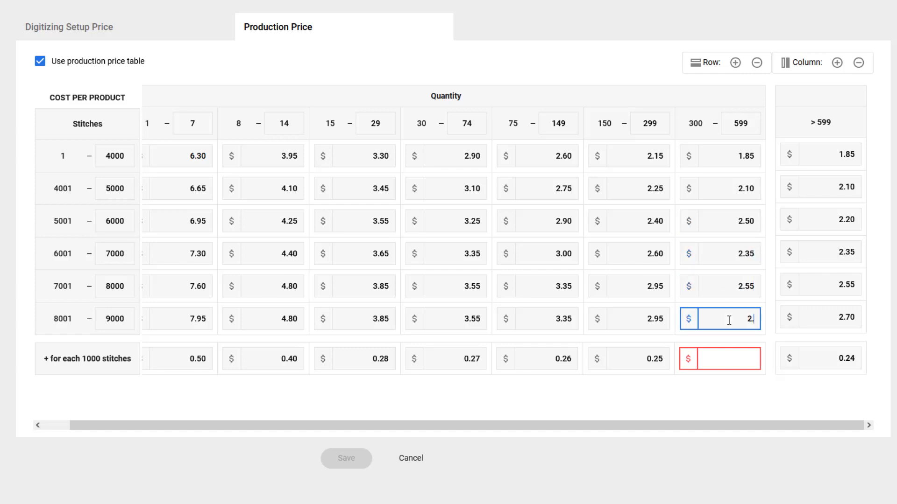
click(720, 355)
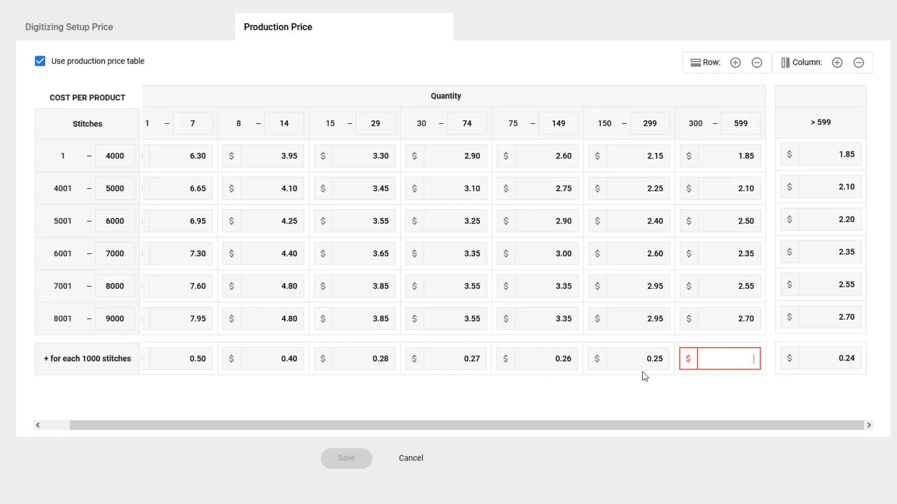
text(0.24)
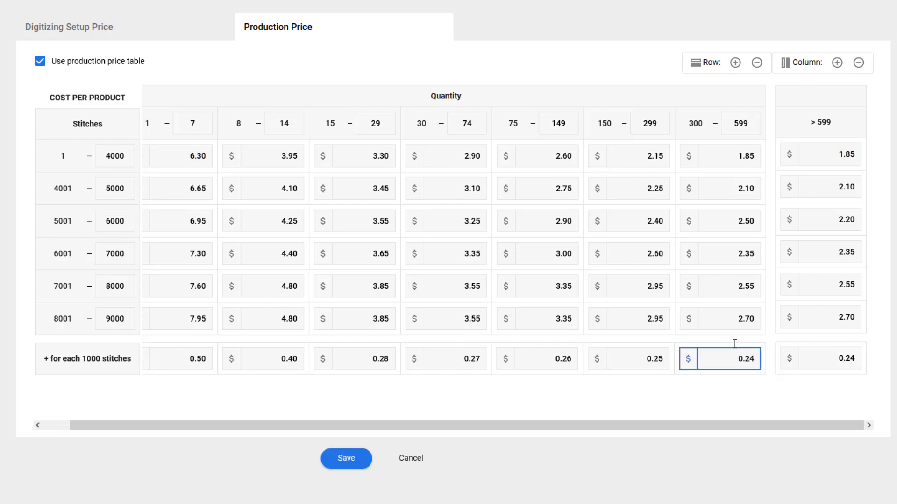
click(728, 392)
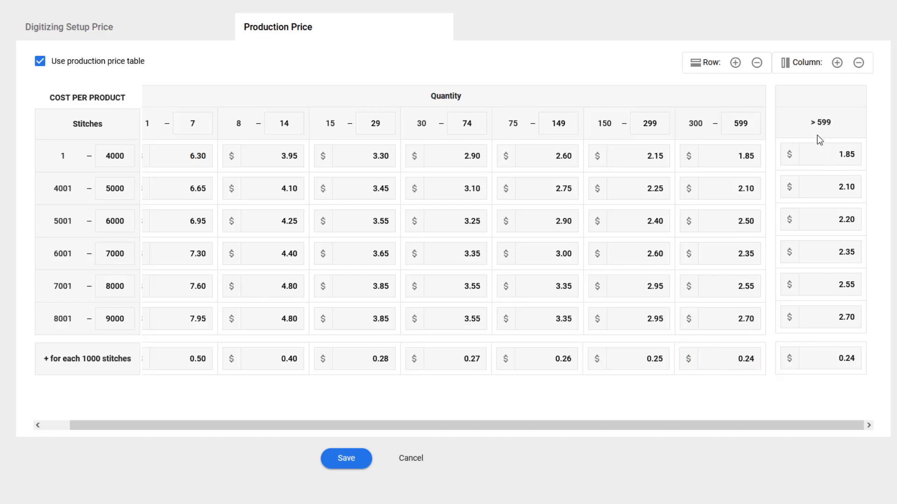
Set the over-599 column's prices for the first four stitch rows to 1.75, 1.90, 2.05 and 2.20
click(827, 159)
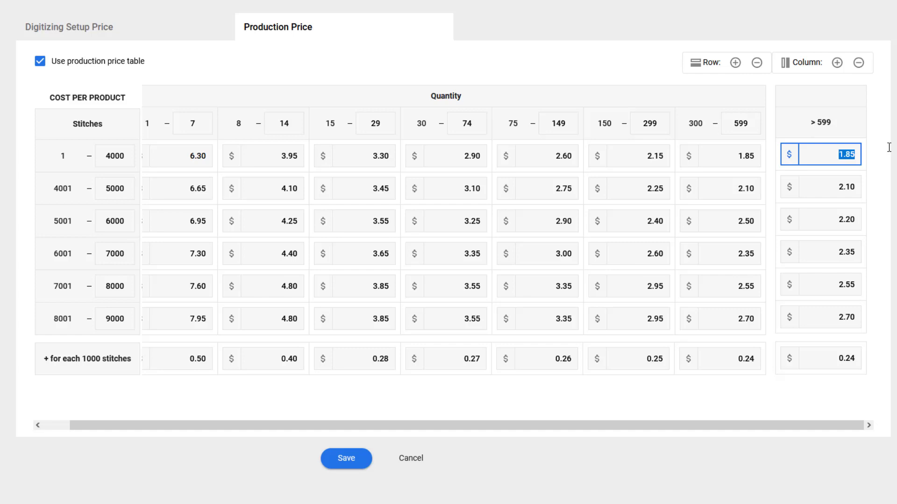
text(1.75)
key(Tab)
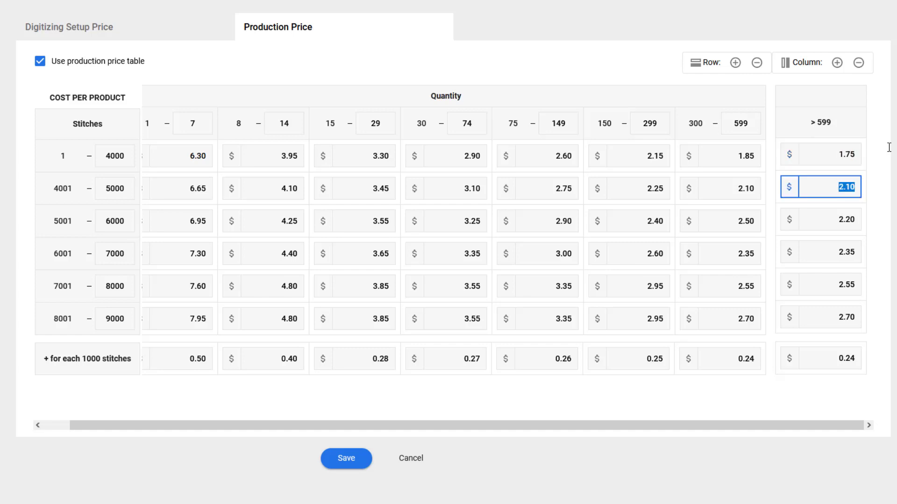
text(1.90)
key(Tab)
text(2.05)
key(Tab)
text(2.20)
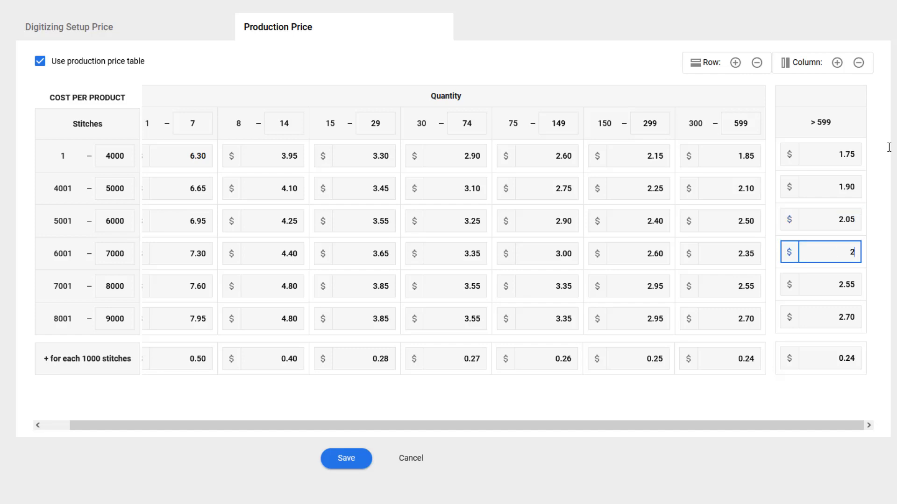
Set the over-599 column's last two stitch rows to 2.35 and 2.50, and its additional 1000-stitch price to 0.22
text(35)
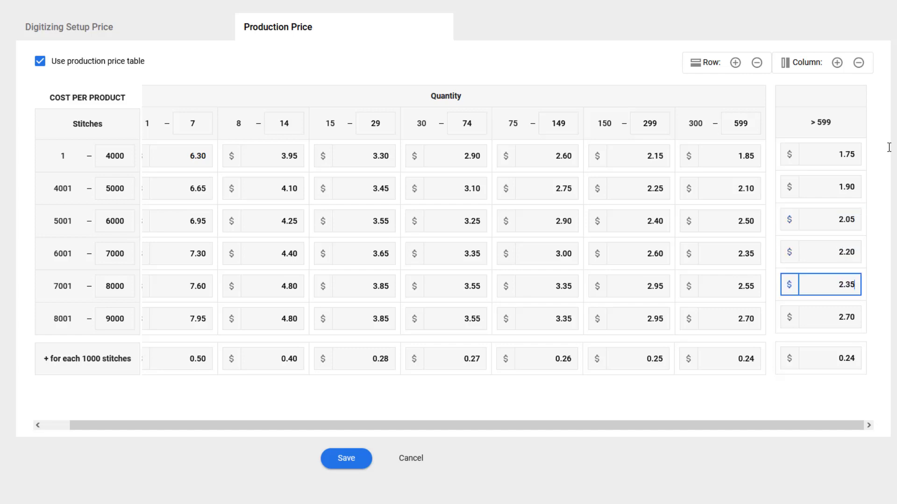
key(Tab)
text(2.50)
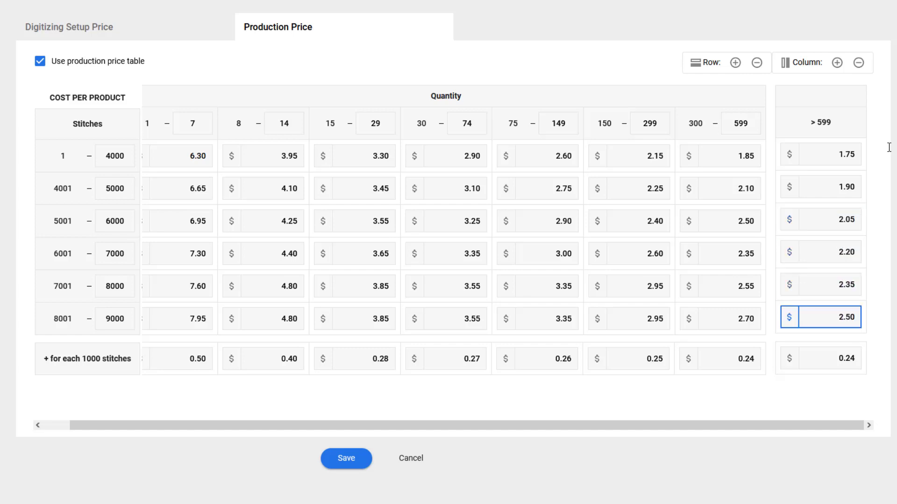
key(Tab)
key(BackSpace)
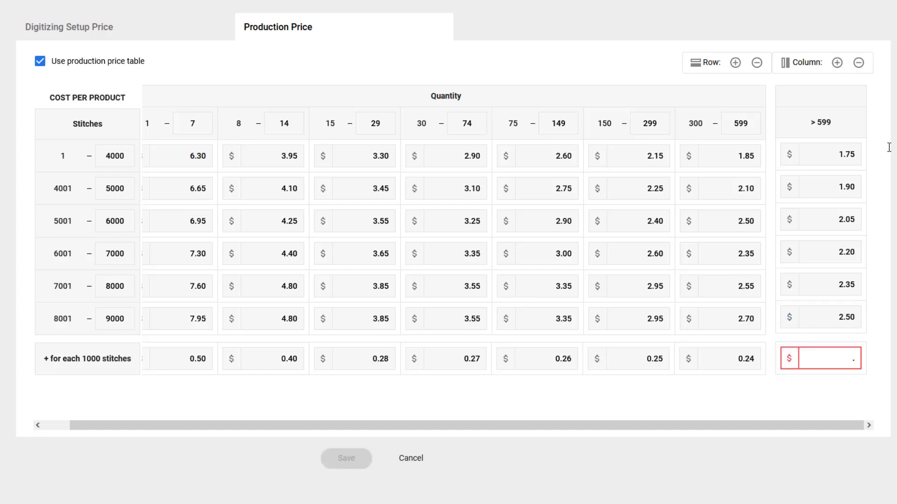
text(.22)
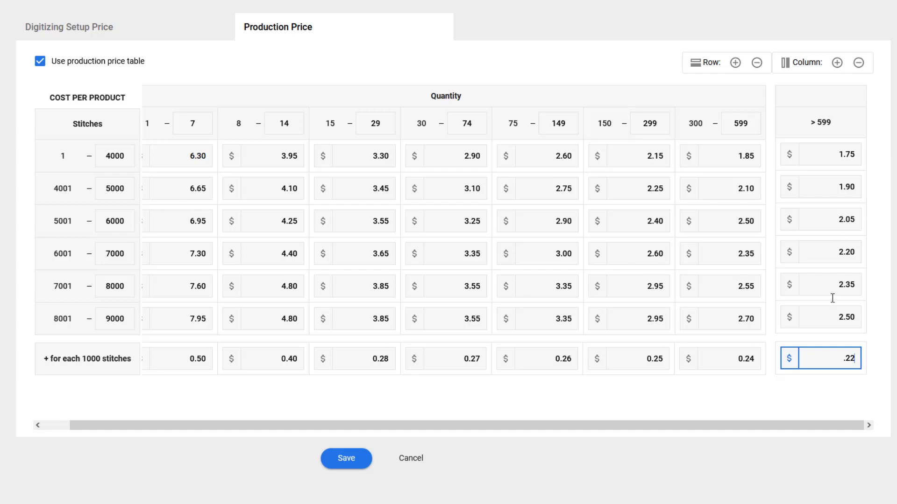
click(800, 397)
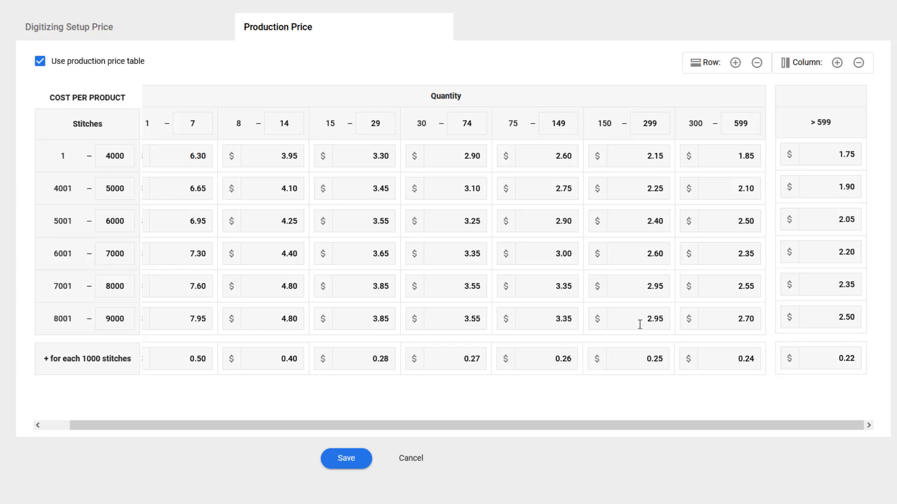
Add a stitch row ending at 10000 stitches and set its price for quantities 1–7 to 8.20
click(736, 63)
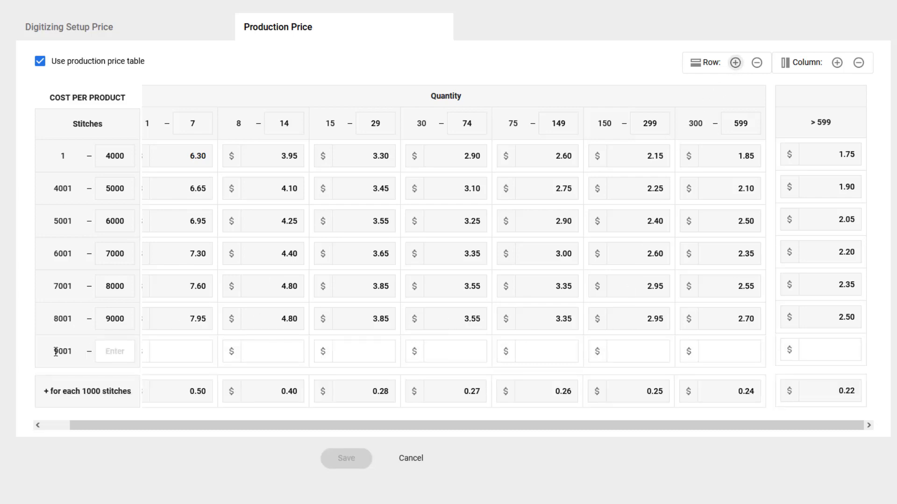
click(108, 351)
text(10)
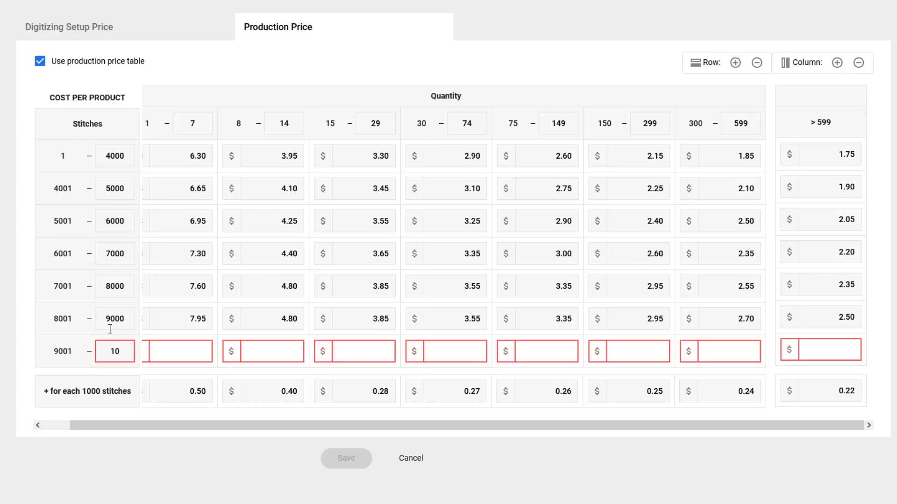
text(000)
key(Tab)
click(168, 349)
text(8.20)
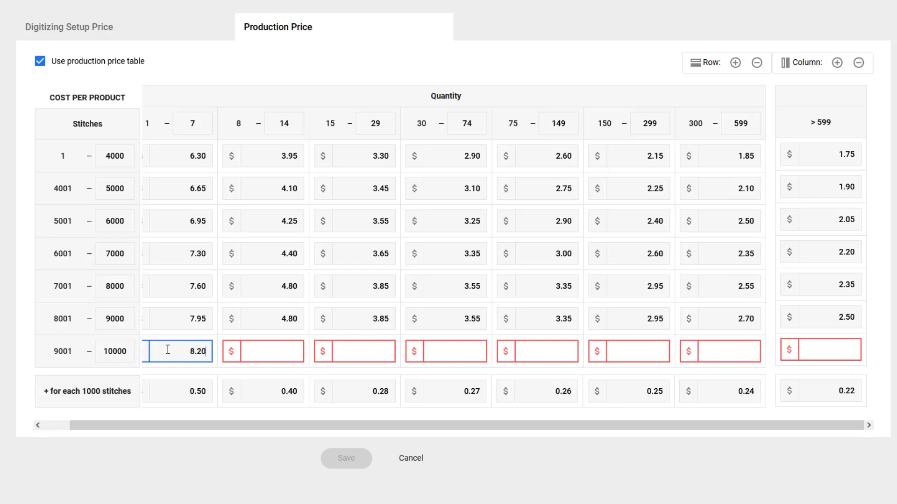
Price the 9001–10000 stitch row at 5.00, 3.95, 3.70 and 3.55 for the quantity columns from 8–14 to 75–149
click(258, 349)
text(5.00)
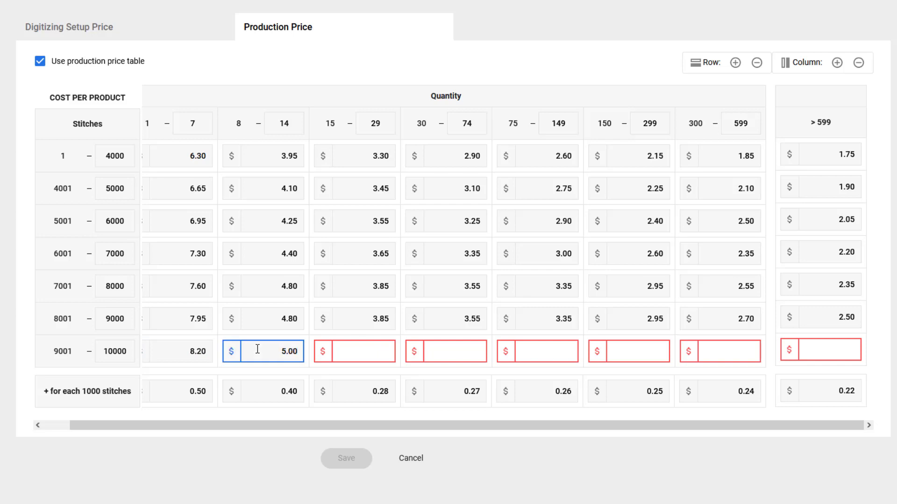
click(345, 348)
text(3.95)
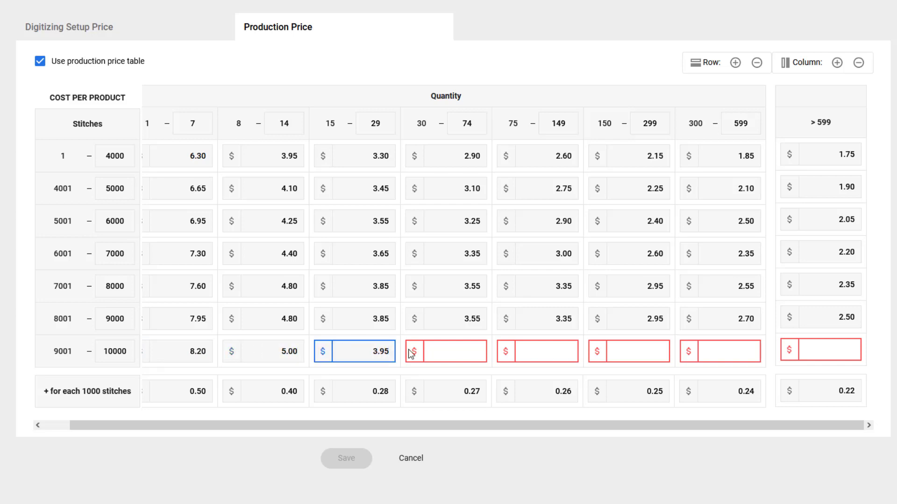
click(456, 352)
text(3.70)
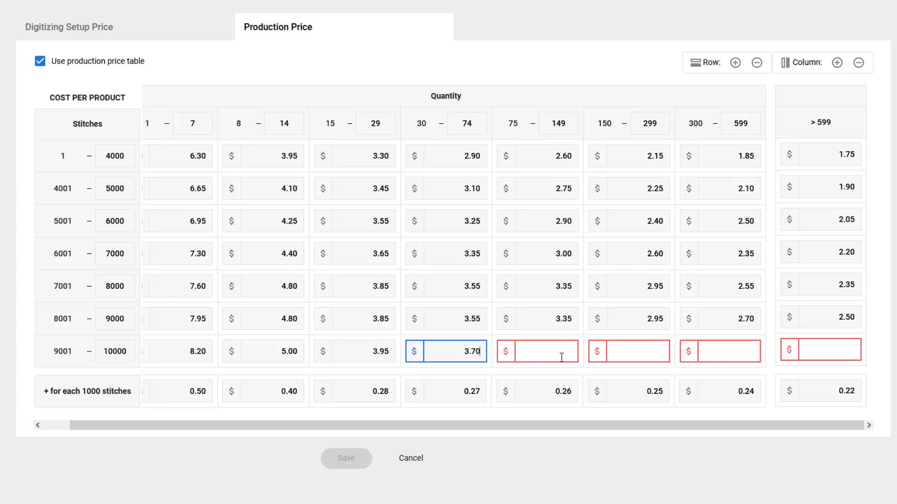
click(554, 354)
text(3.55)
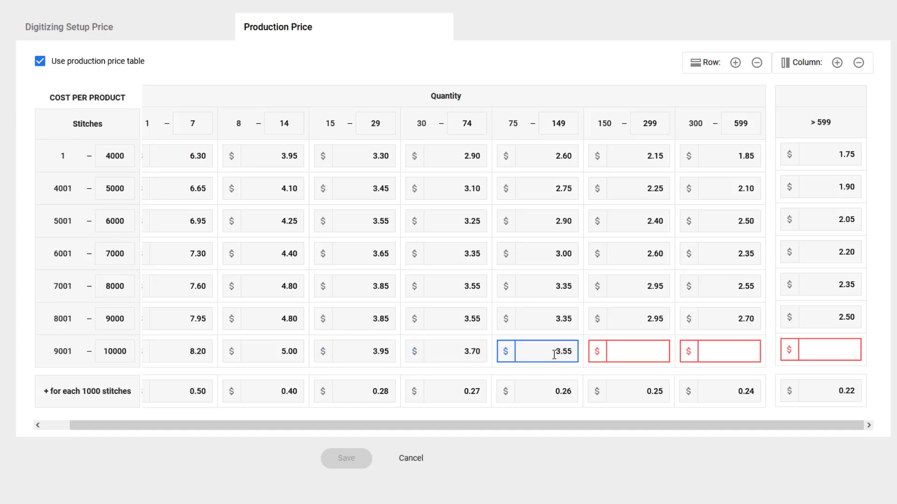
Complete the 9001–10000 stitch row with 3.10, 2.85 and 2.65 for the last three quantity columns, and save the price table
click(628, 351)
text(3.10)
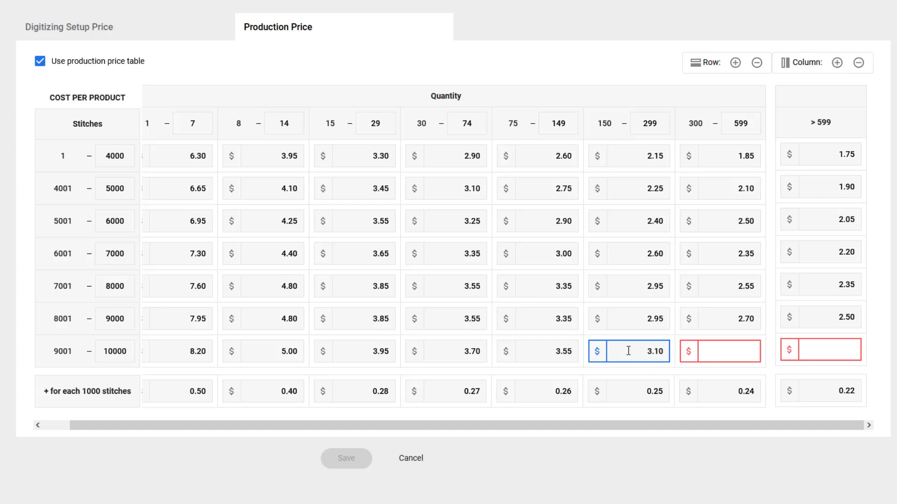
click(739, 350)
text(2.85)
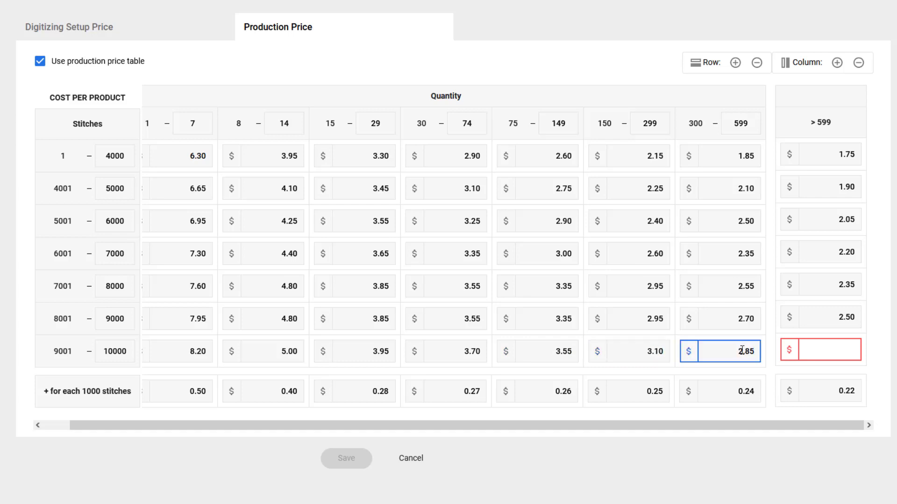
click(811, 348)
text(2.65)
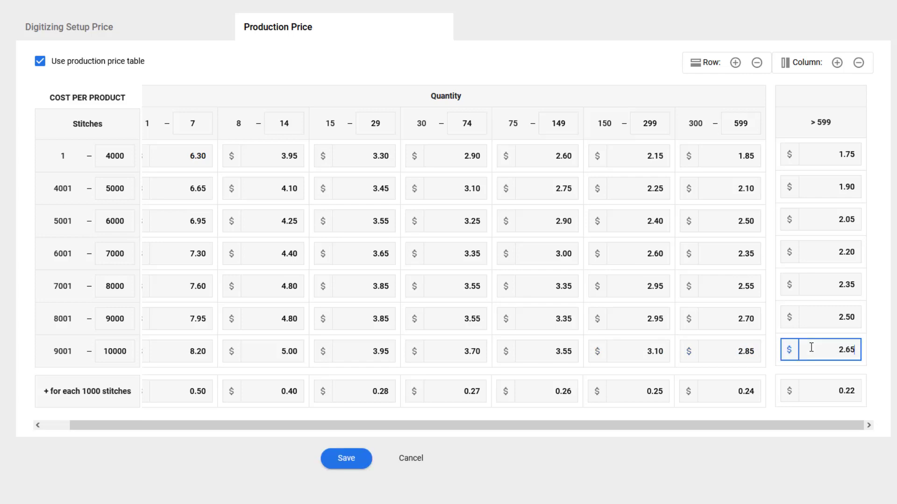
click(665, 471)
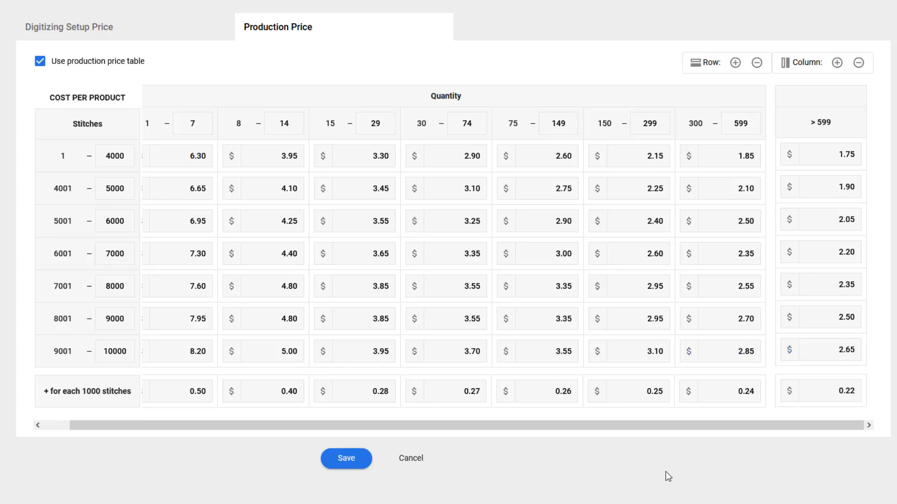
click(346, 459)
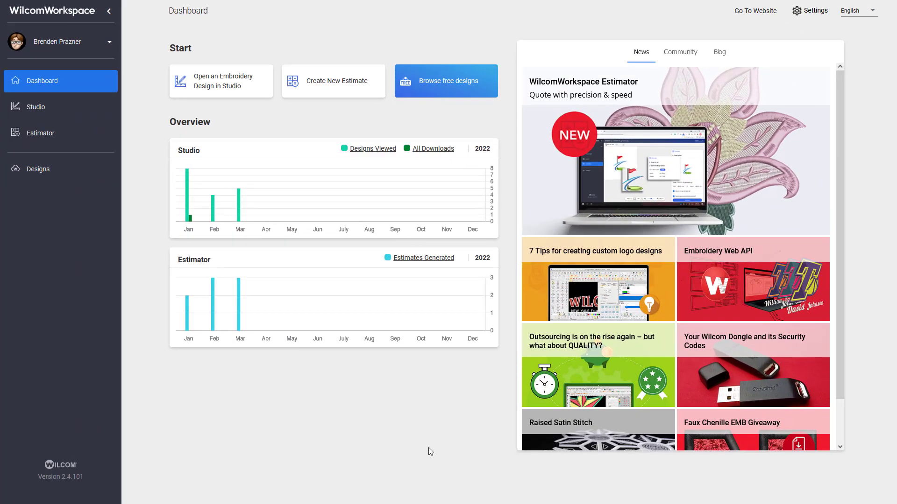
Open the Estimator and upload the image Fruit-of-the-Loom-Logo.png from the computer
click(44, 134)
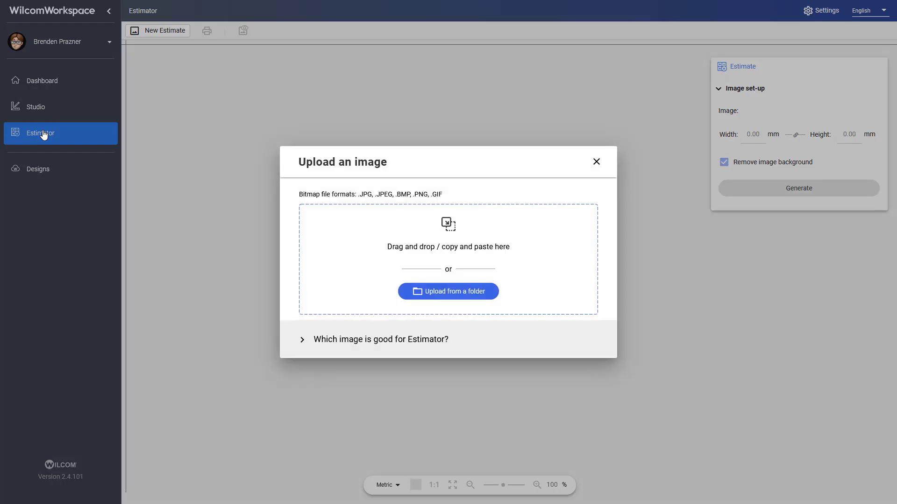
click(475, 293)
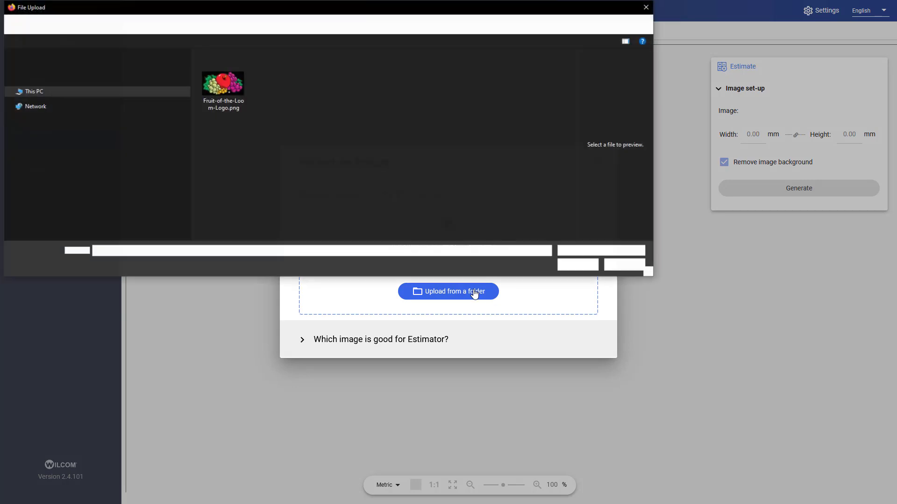
click(229, 88)
click(568, 267)
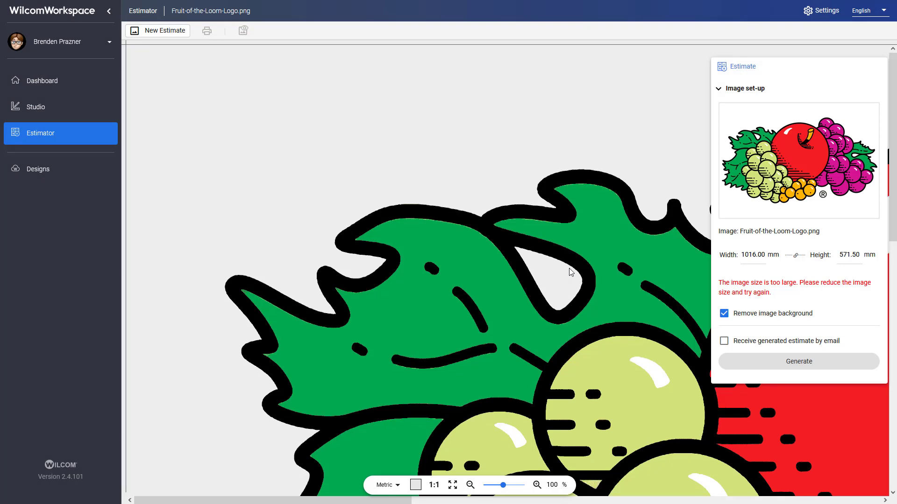
Set the logo image's width to 120 mm and generate the estimate
double_click(743, 255)
text(120)
key(Tab)
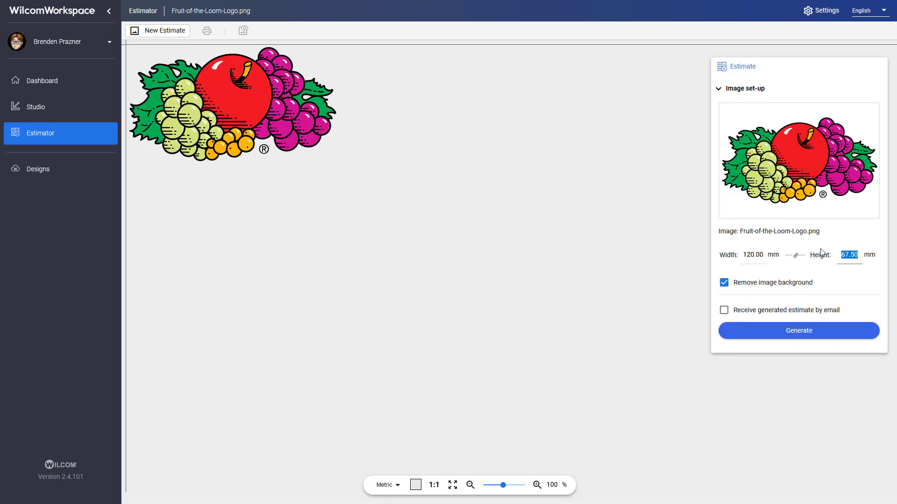
click(792, 330)
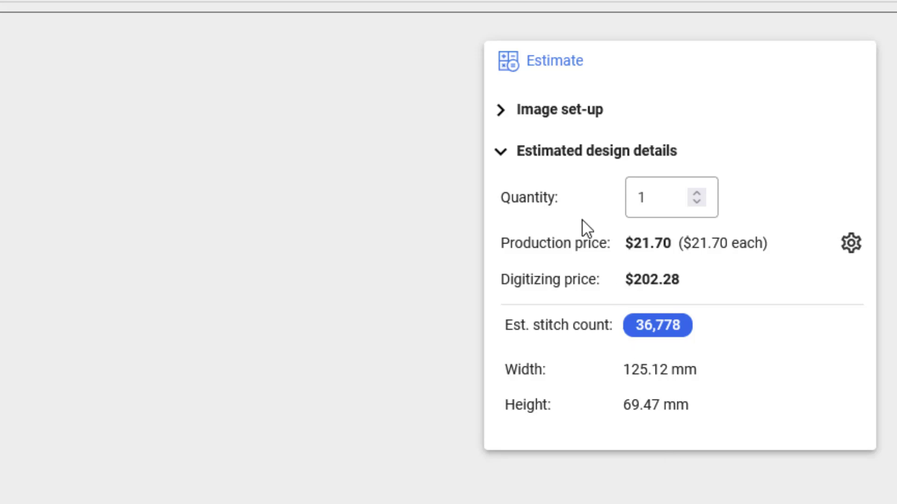
Set the quantity in the estimated design details to 65
click(636, 196)
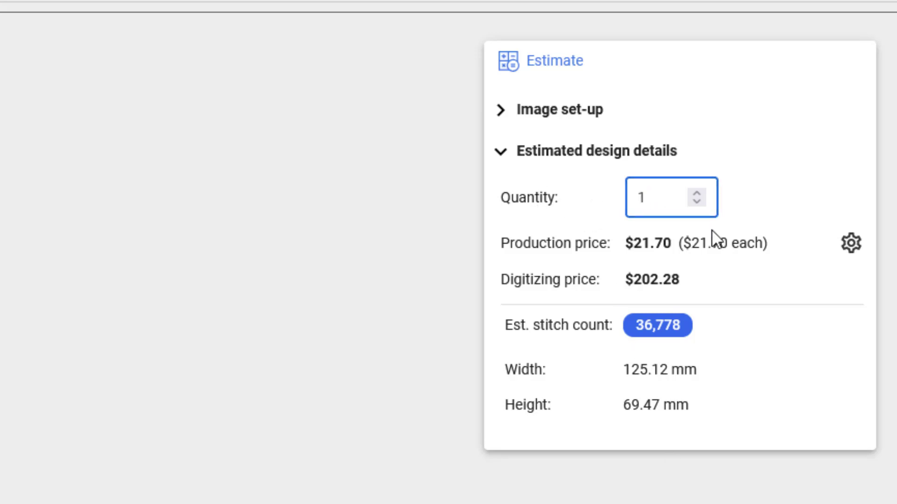
key(BackSpace)
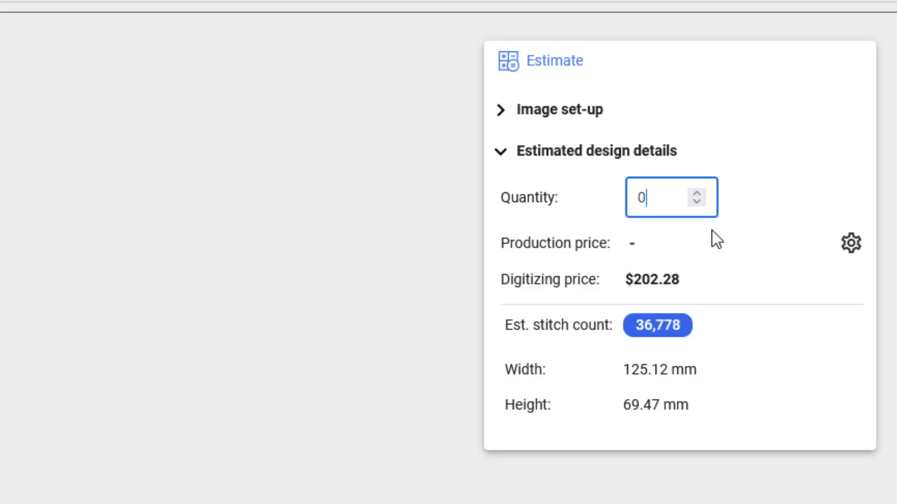
text(65)
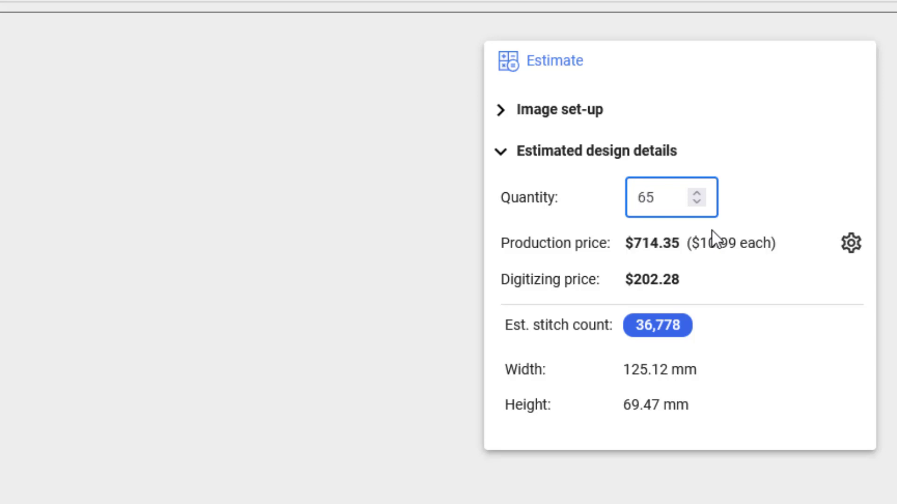
click(797, 203)
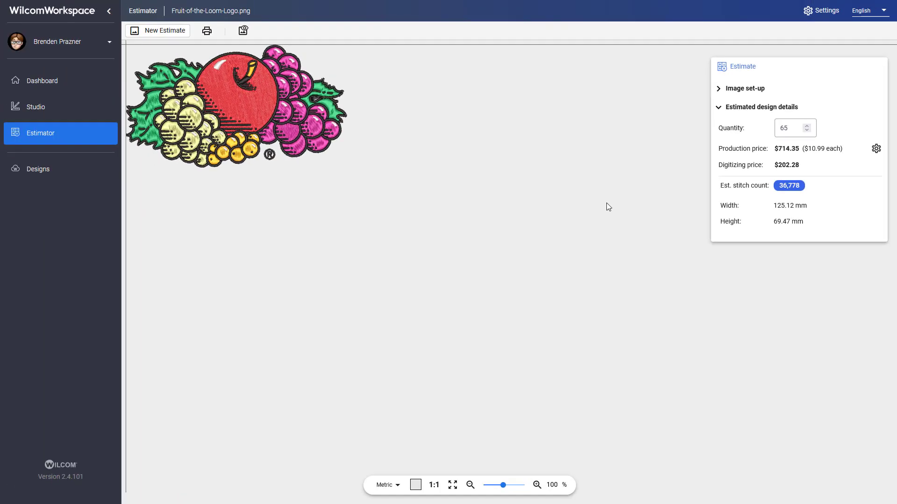
Print the estimate at 1:1 zoom after switching each Show option off and back on, keeping stitch count, quantity and both prices included
click(207, 32)
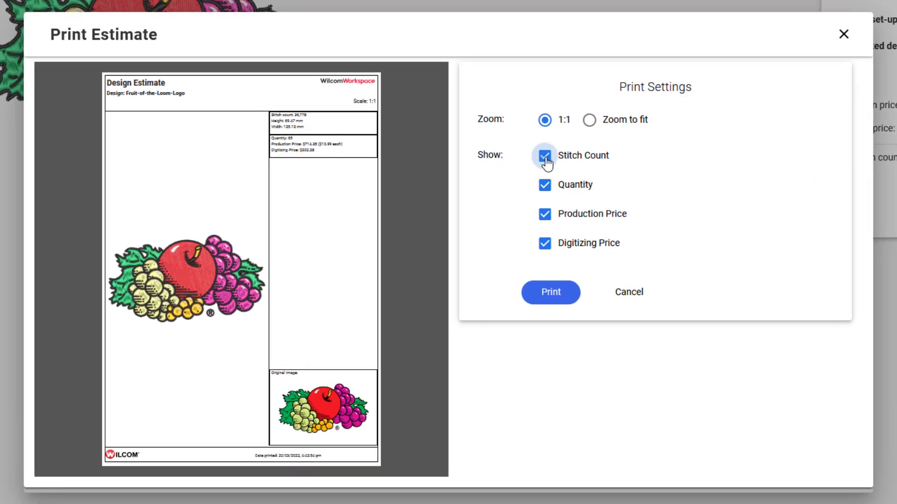
click(544, 157)
click(544, 157)
click(544, 185)
click(545, 187)
click(546, 214)
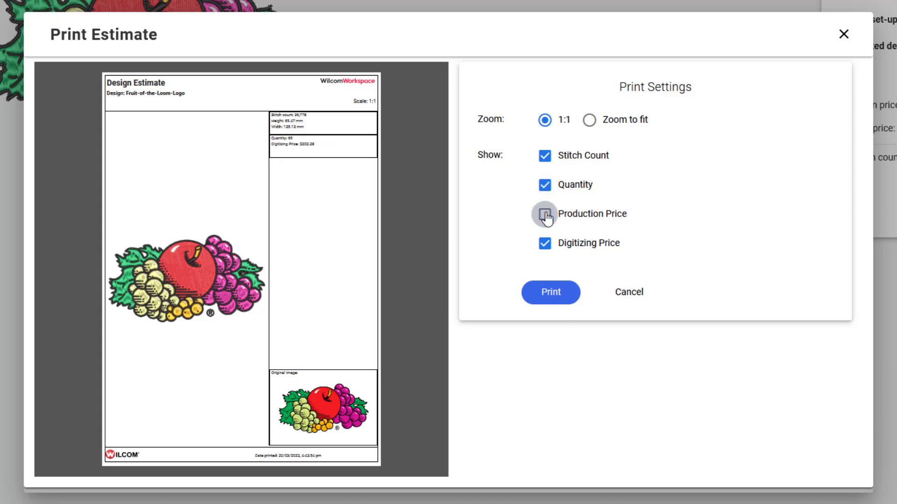
click(546, 213)
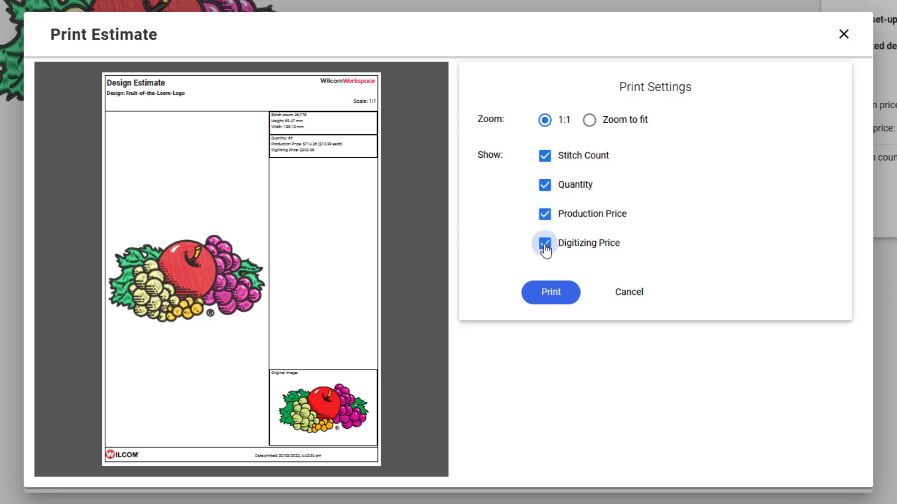
click(545, 244)
click(545, 244)
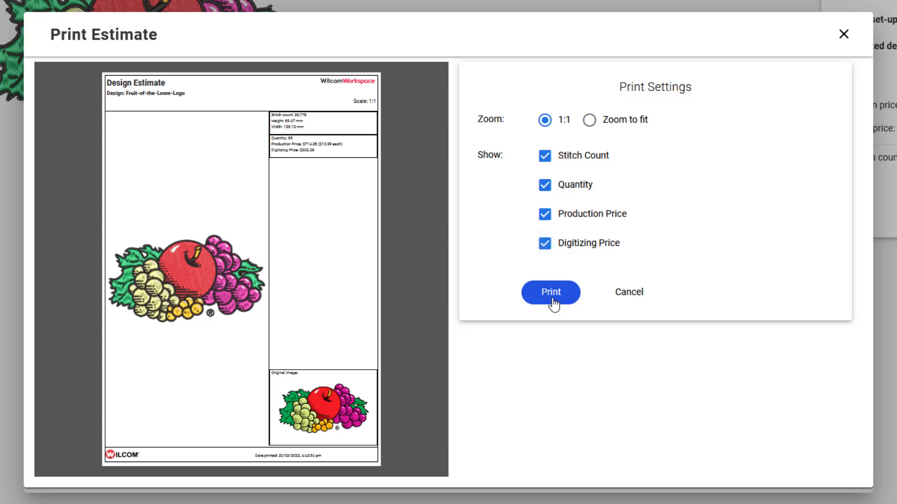
click(551, 294)
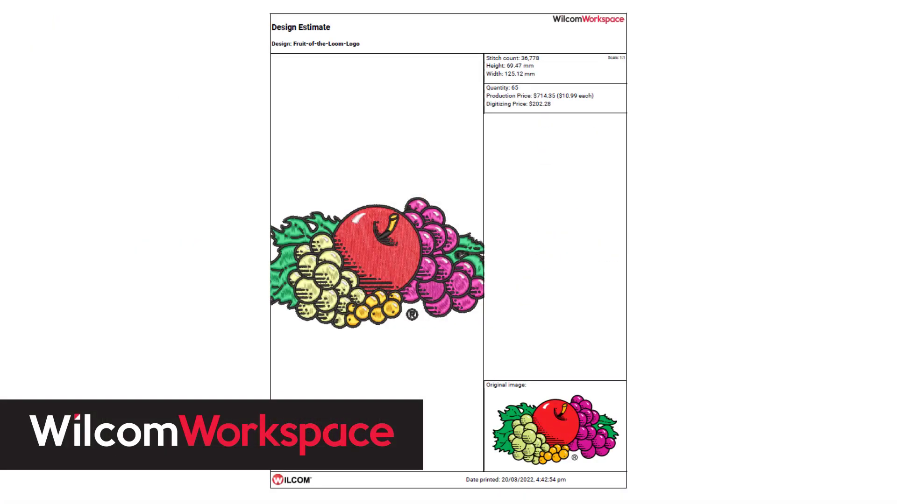